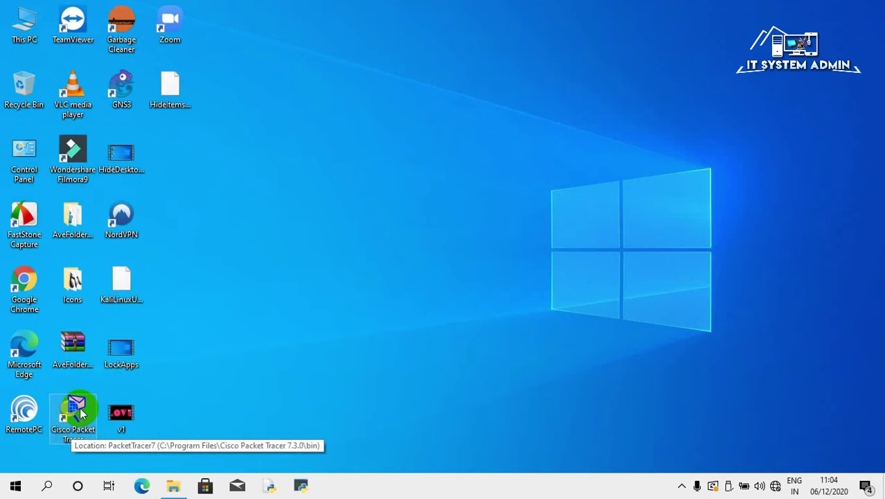
# Step: Open the Packet Tracer shortcut's file location, then go up two levels to C:\Program Files
pyautogui.rightClick(81, 413)
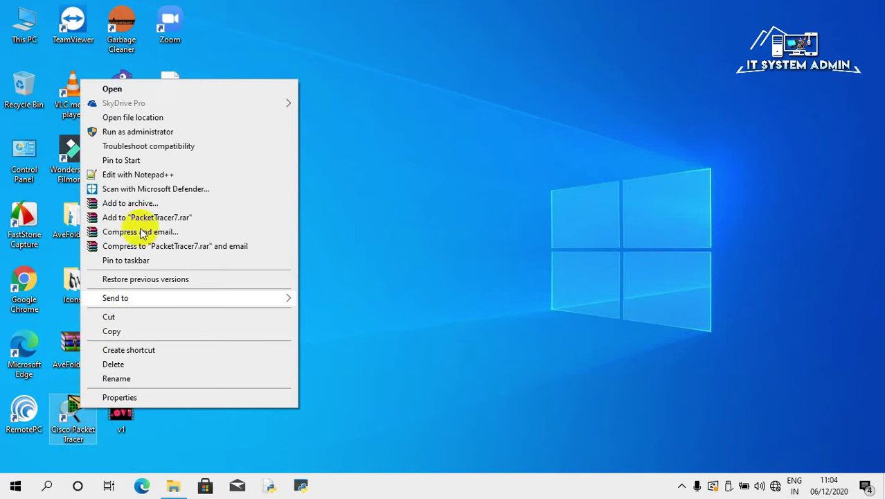
pyautogui.click(175, 118)
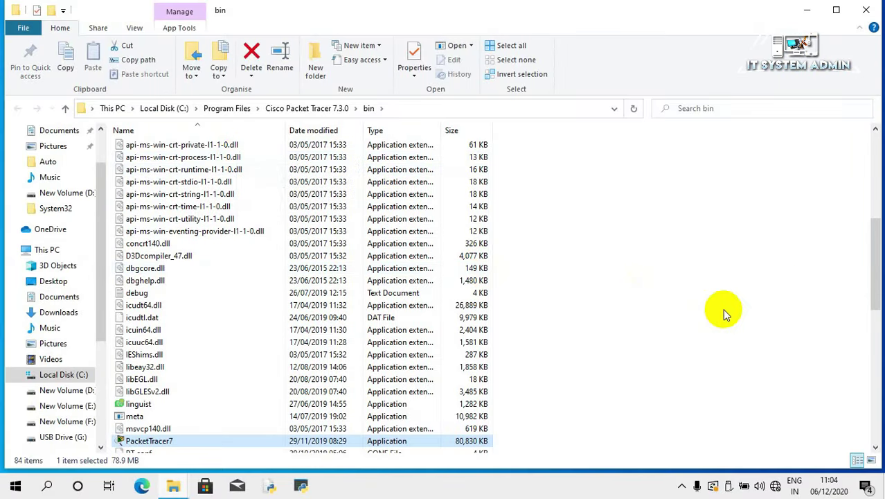
pyautogui.moveTo(873, 261); pyautogui.dragTo(873, 157)
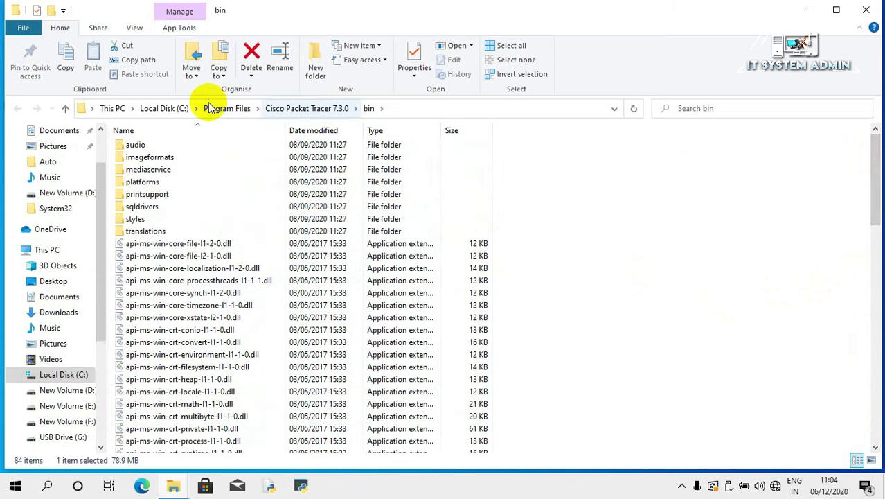
pyautogui.click(63, 111)
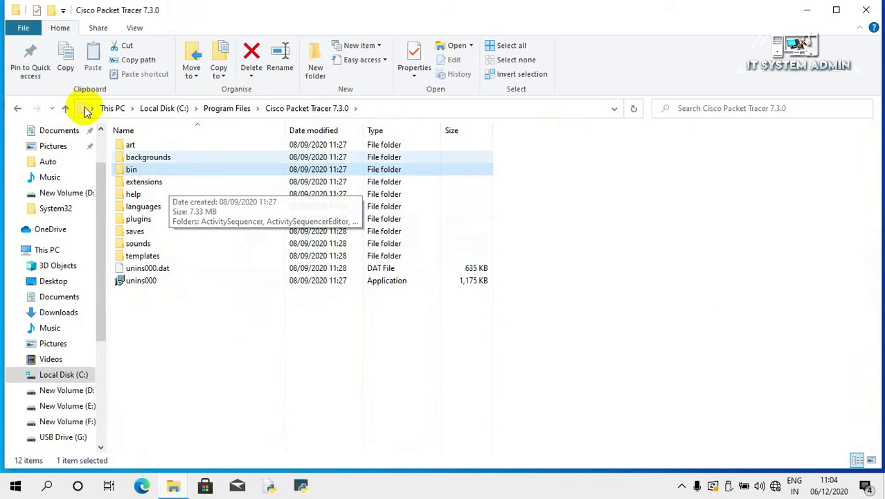
pyautogui.click(65, 110)
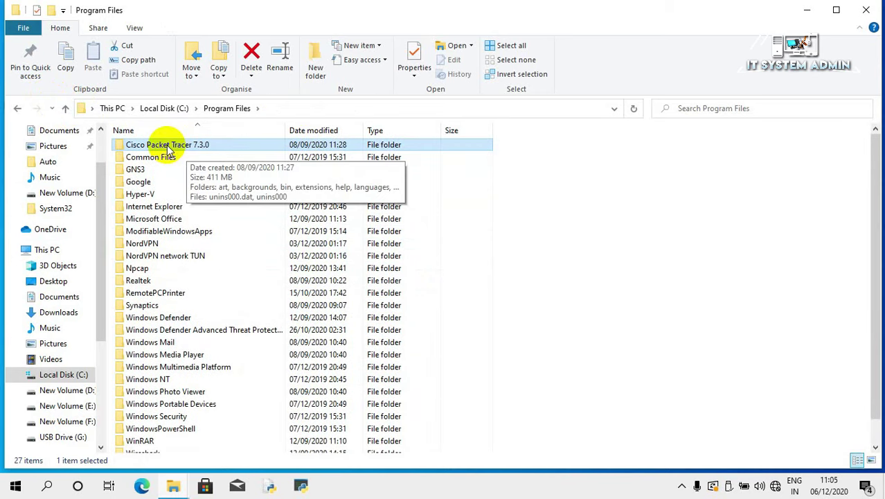
# Step: Copy the 411 MB Cisco Packet Tracer 7.3.0 folder and paste it into USB Drive (G:)
pyautogui.rightClick(210, 148)
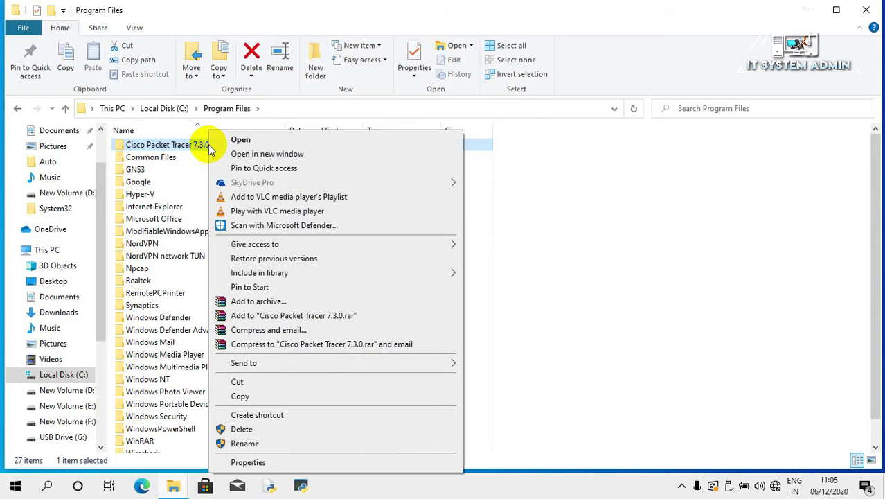
pyautogui.click(246, 395)
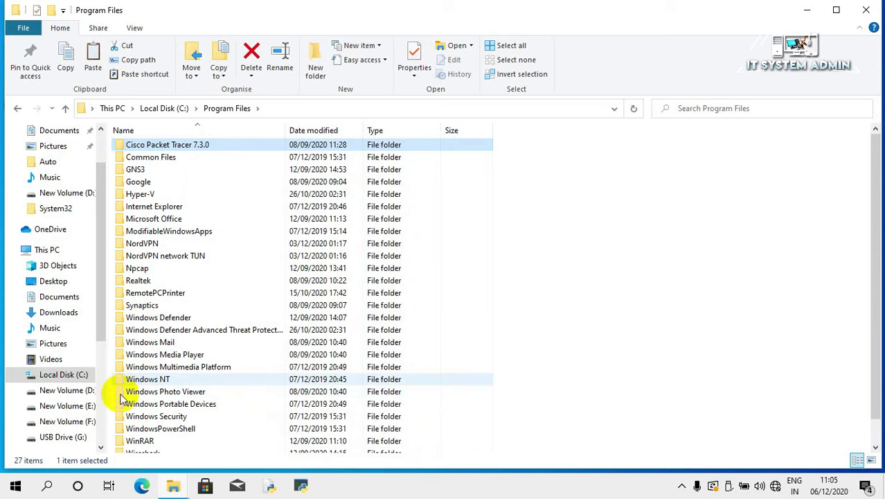
pyautogui.click(72, 441)
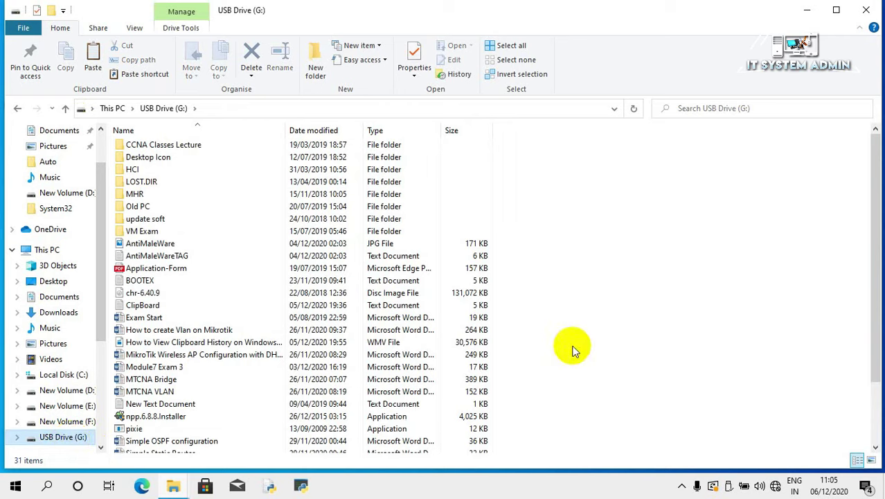
pyautogui.rightClick(584, 286)
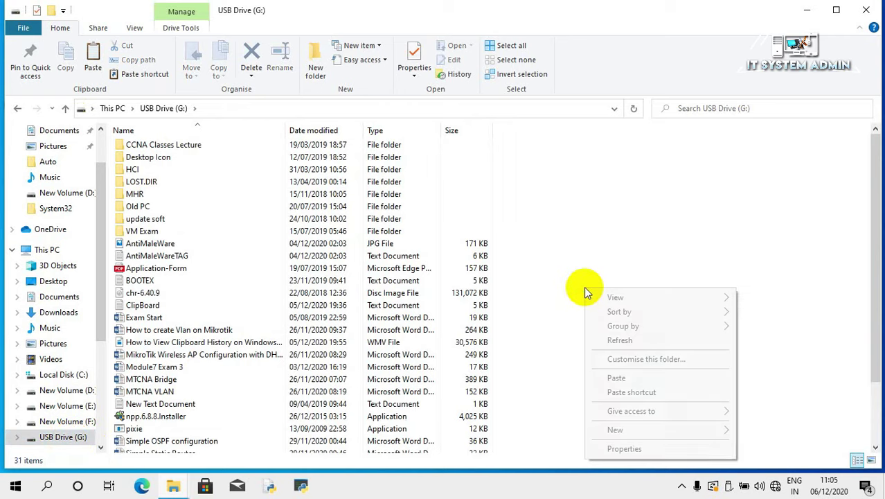
pyautogui.click(618, 378)
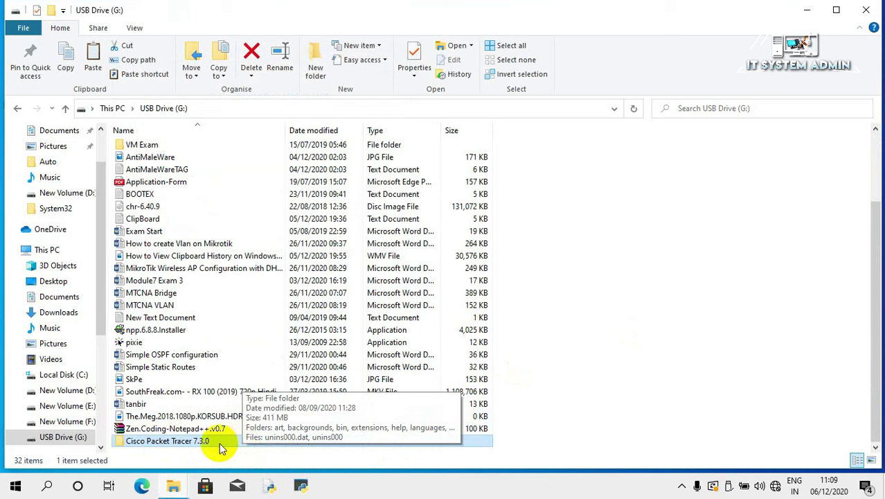
# Step: Eject USB Drive (G:) from the navigation pane
pyautogui.rightClick(69, 437)
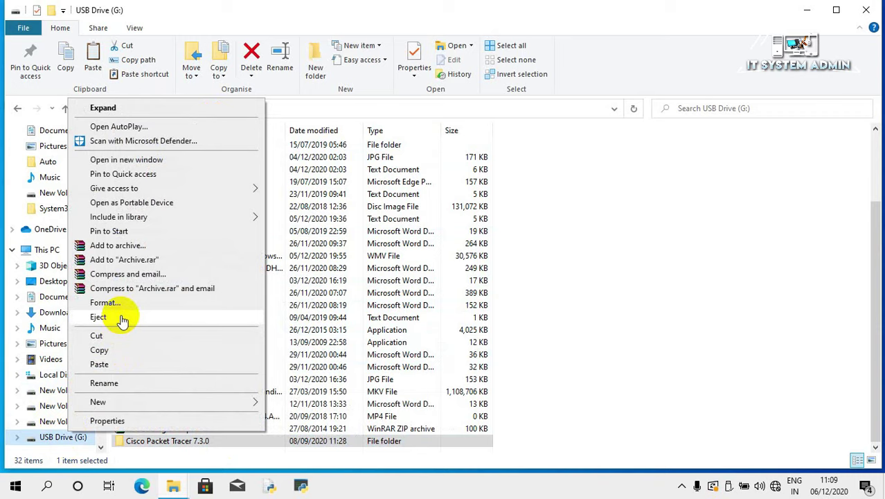
pyautogui.click(121, 318)
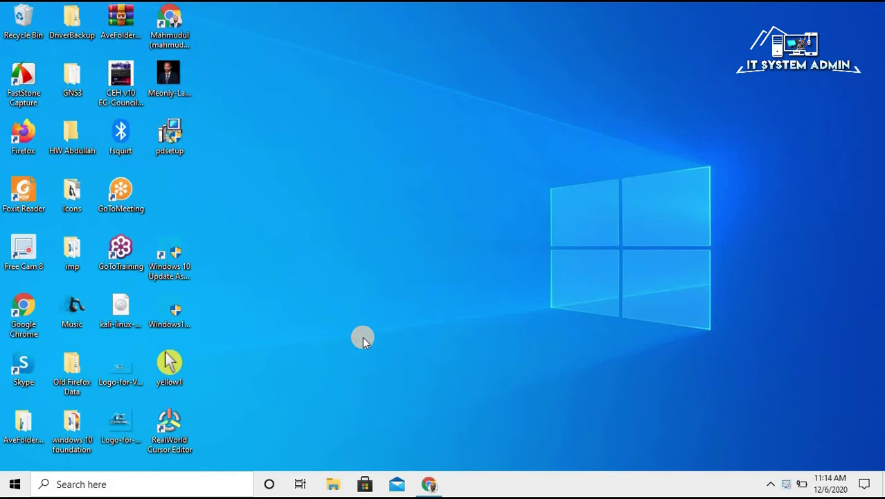
# Step: On the second PC, open USB Drive (H:) and copy its Cisco Packet Tracer 7.3.0 folder
pyautogui.click(334, 487)
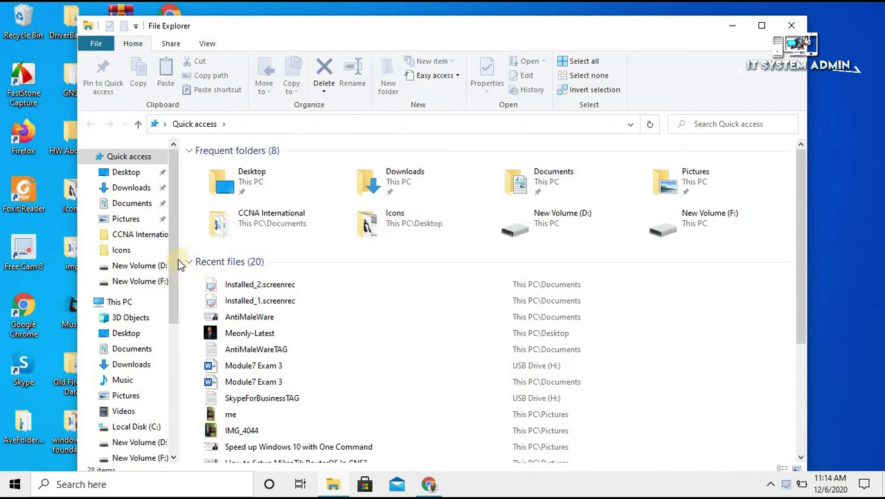
pyautogui.moveTo(174, 238); pyautogui.dragTo(187, 327)
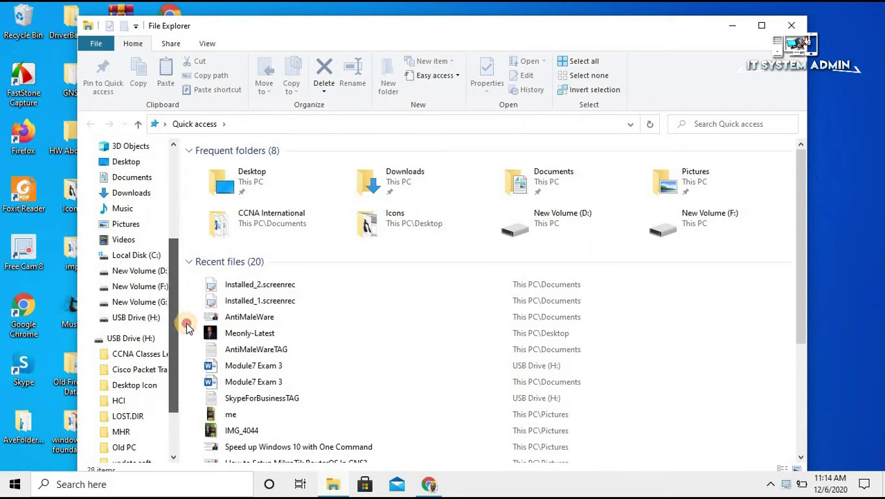
pyautogui.click(137, 338)
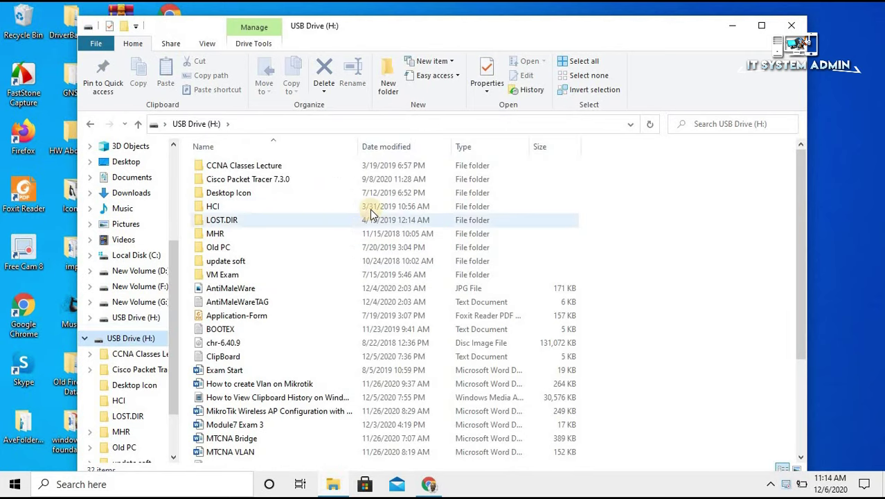
pyautogui.click(257, 180)
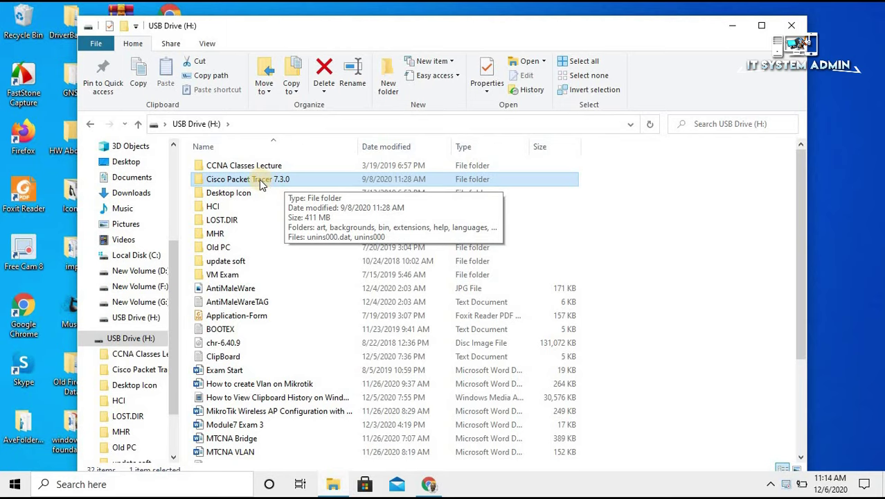
pyautogui.doubleClick(255, 179)
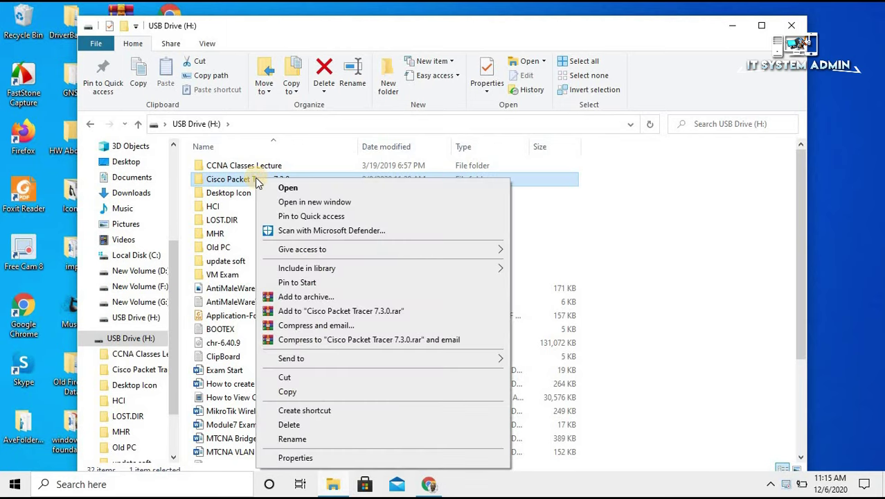
pyautogui.click(291, 392)
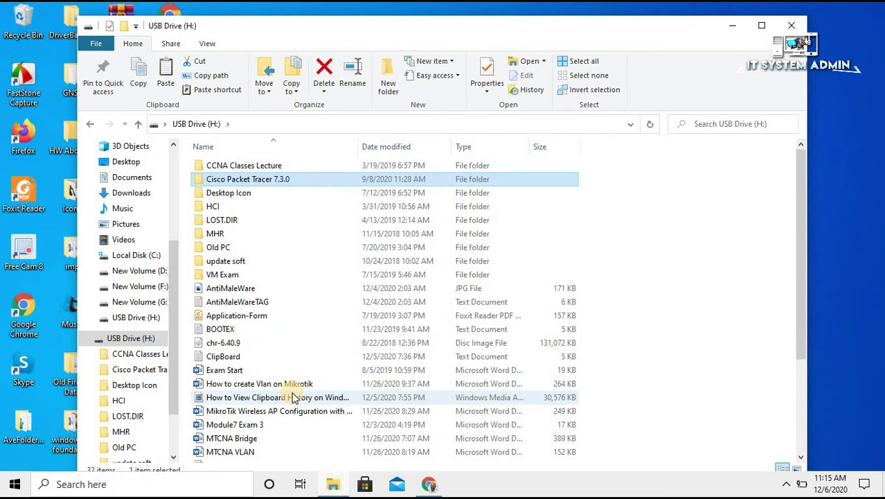
# Step: Paste the folder into C:\Program Files on Local Disk (C:), approving the administrator prompt with Continue
pyautogui.click(136, 255)
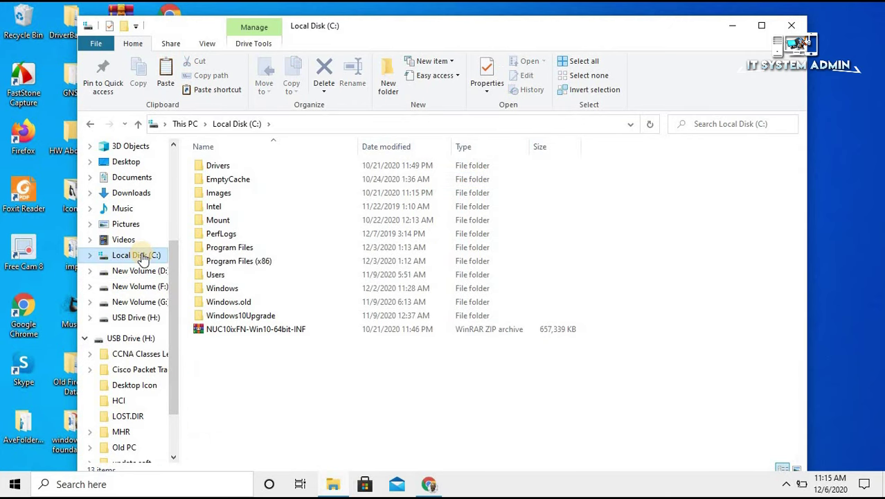
pyautogui.doubleClick(233, 253)
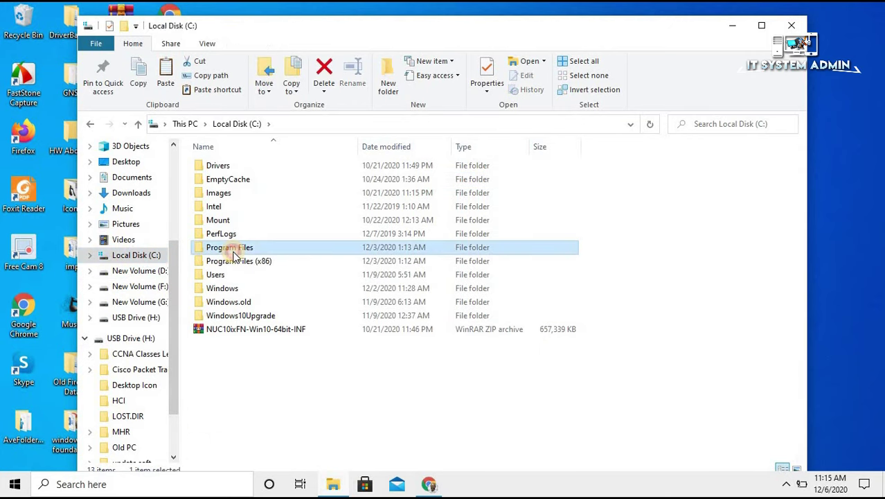
pyautogui.rightClick(638, 267)
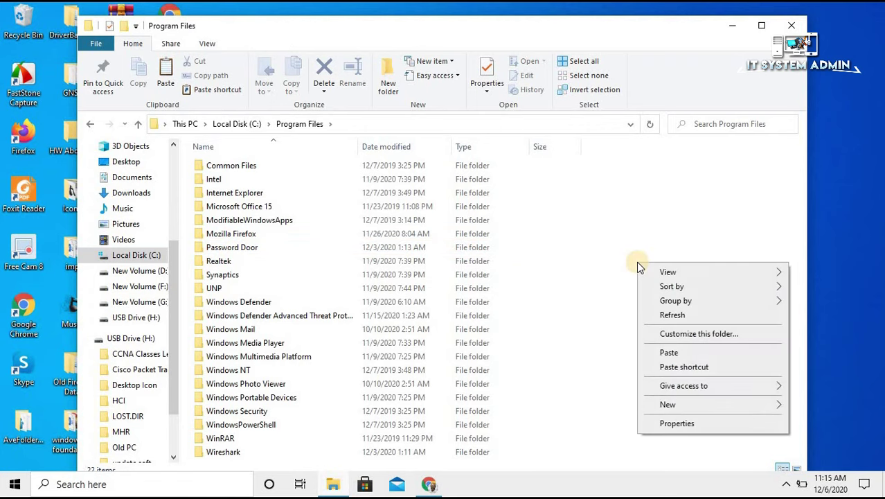
pyautogui.click(666, 353)
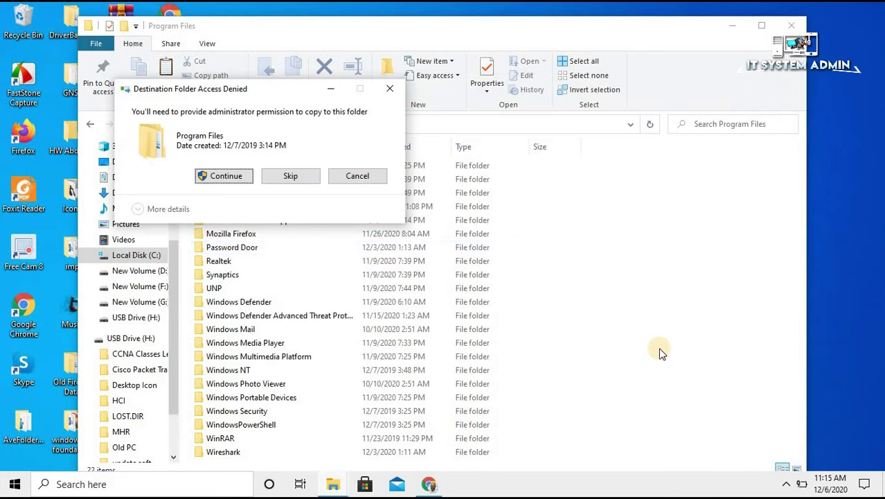
pyautogui.click(225, 176)
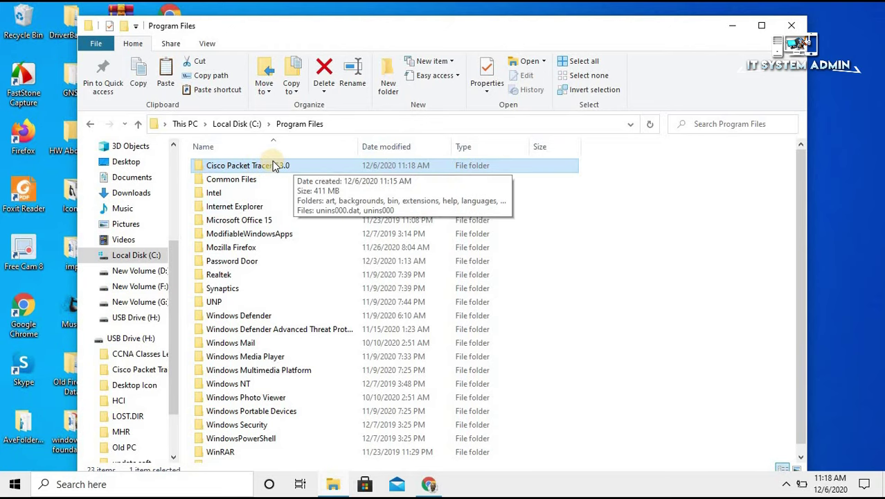
# Step: Open Cisco Packet Tracer 7.3.0\bin and launch the PacketTracer7 program
pyautogui.doubleClick(266, 169)
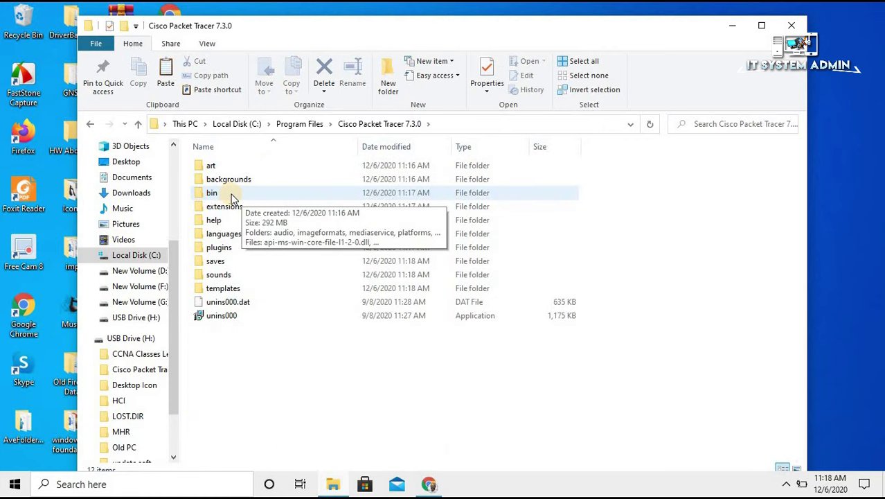
pyautogui.doubleClick(211, 192)
pyautogui.click(255, 273)
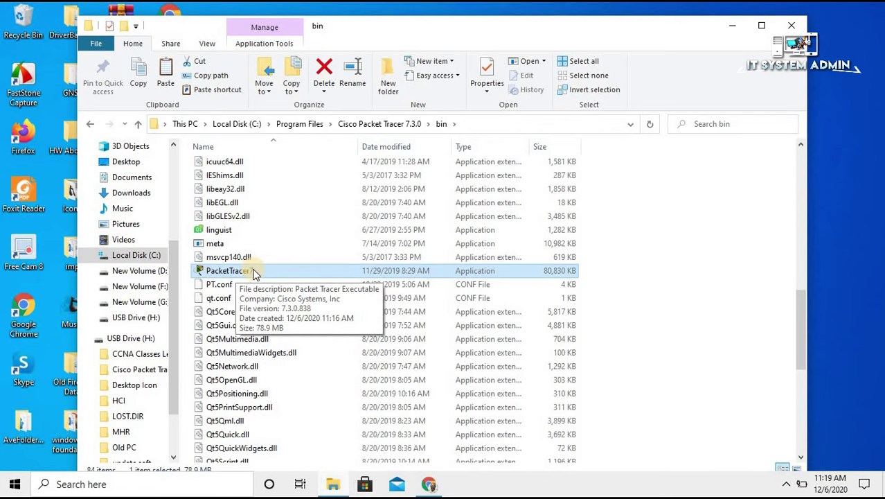
pyautogui.doubleClick(254, 270)
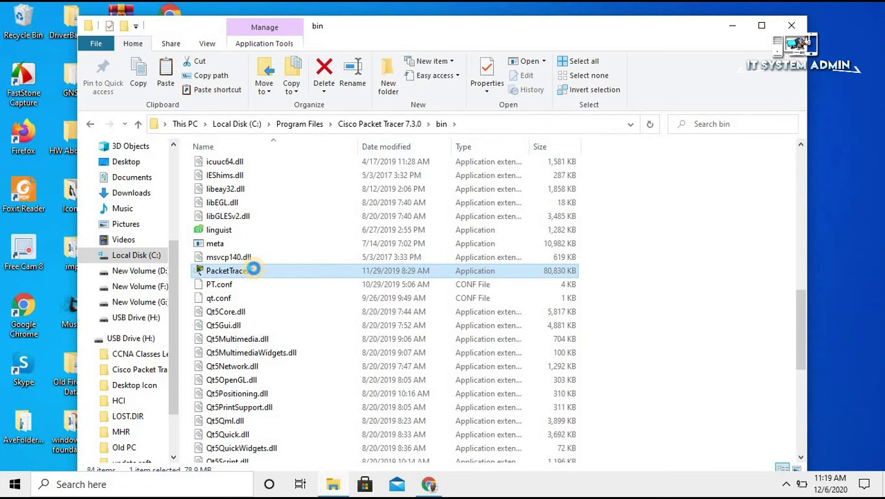
# Step: Create a desktop shortcut for PacketTracer7 and pin it to the Start menu
pyautogui.rightClick(254, 271)
pyautogui.moveTo(313, 346)
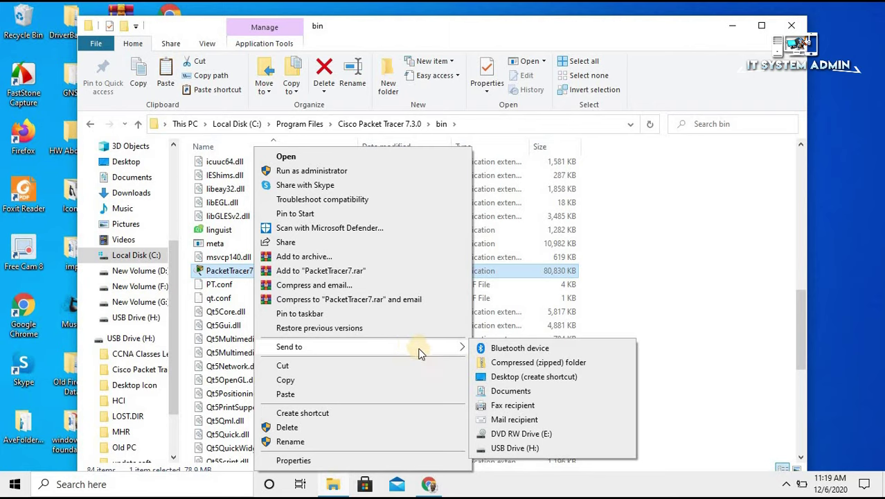
pyautogui.click(549, 377)
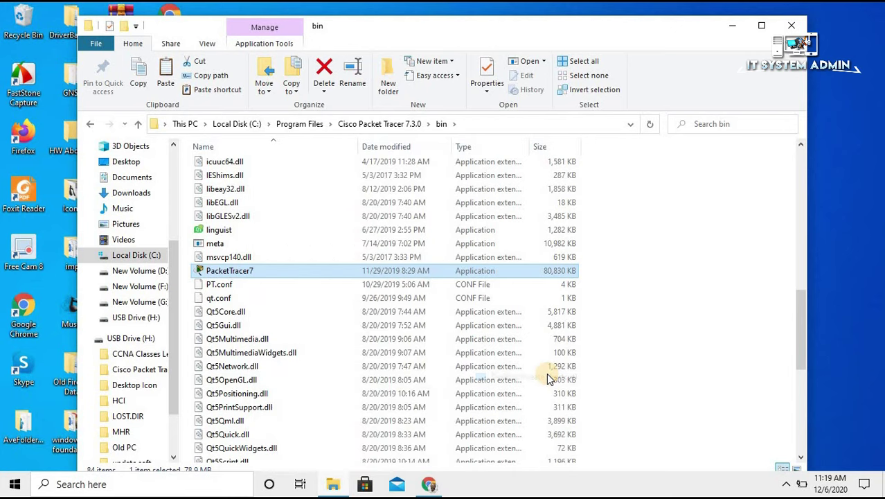
pyautogui.rightClick(256, 274)
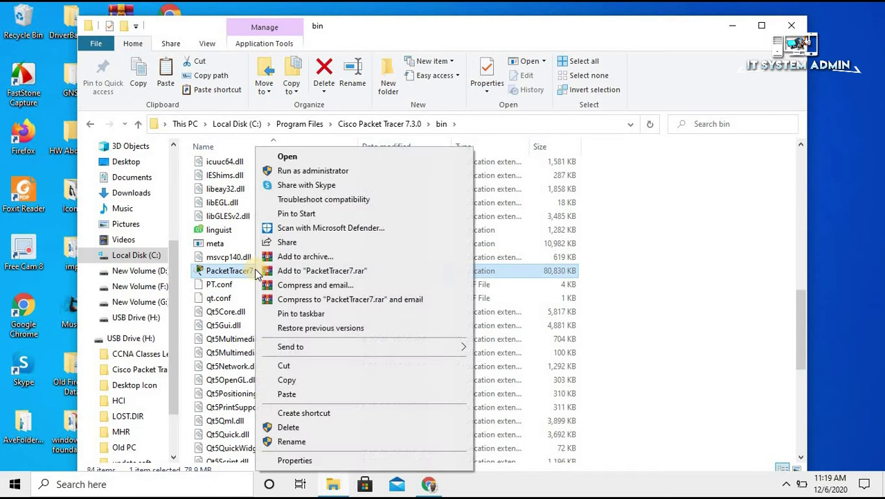
pyautogui.click(320, 217)
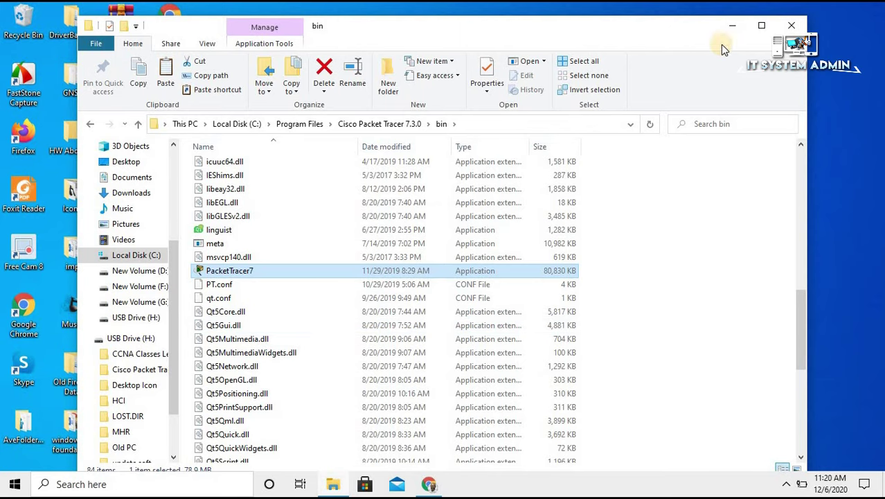
# Step: Close Explorer, refresh the desktop, and launch Packet Tracer from its shortcut, allowing firewall access
pyautogui.click(795, 26)
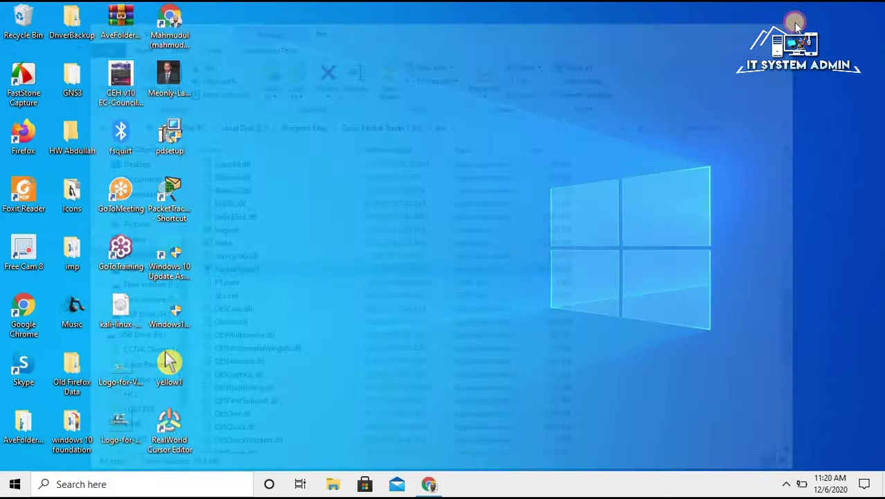
pyautogui.rightClick(471, 128)
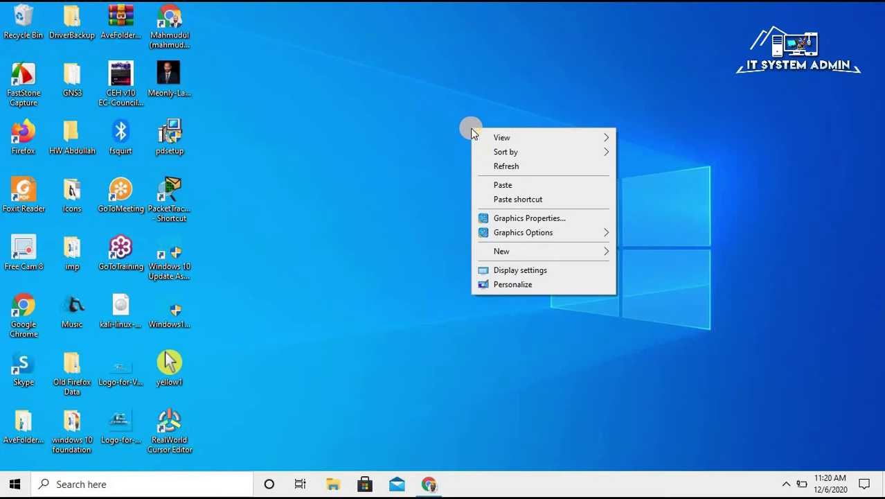
pyautogui.click(482, 164)
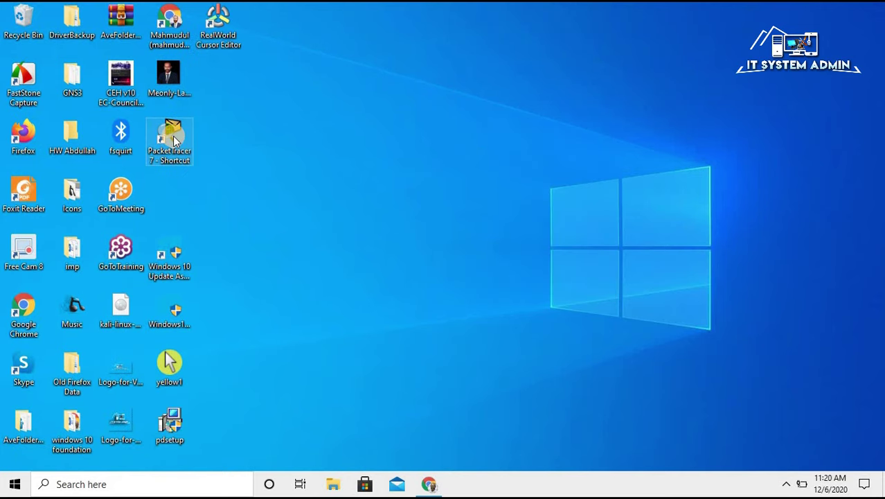
pyautogui.doubleClick(176, 133)
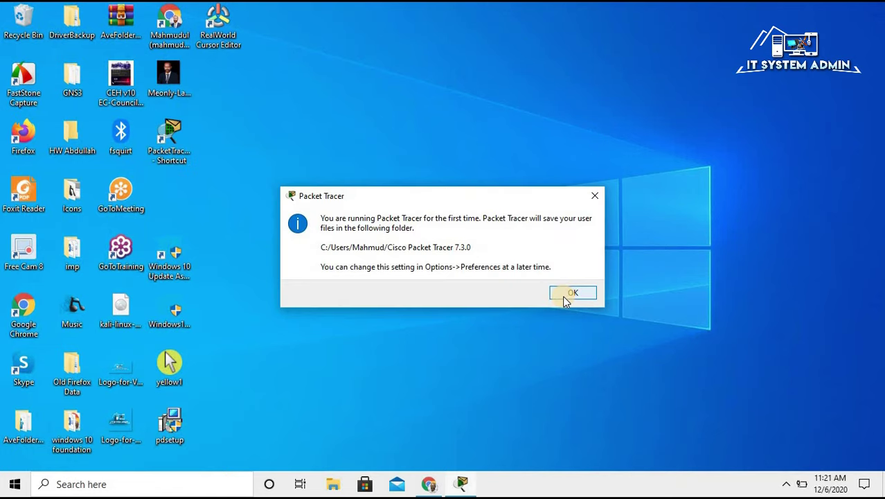
pyautogui.click(570, 294)
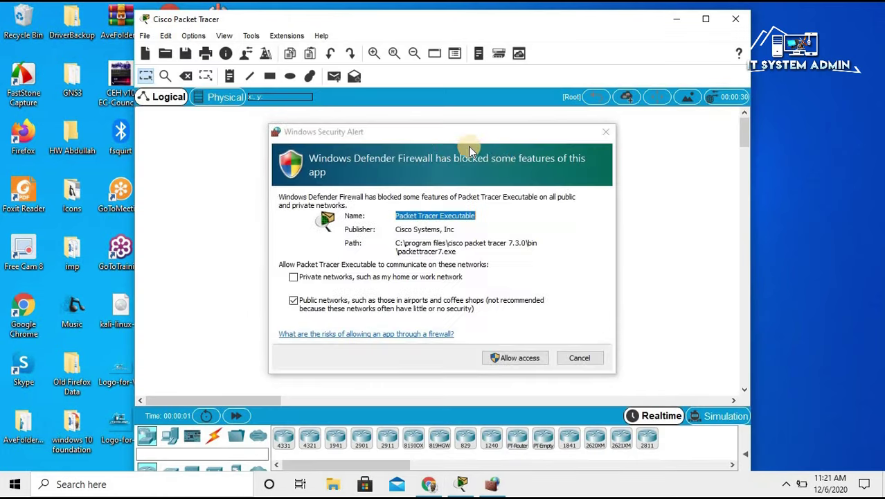
pyautogui.click(514, 357)
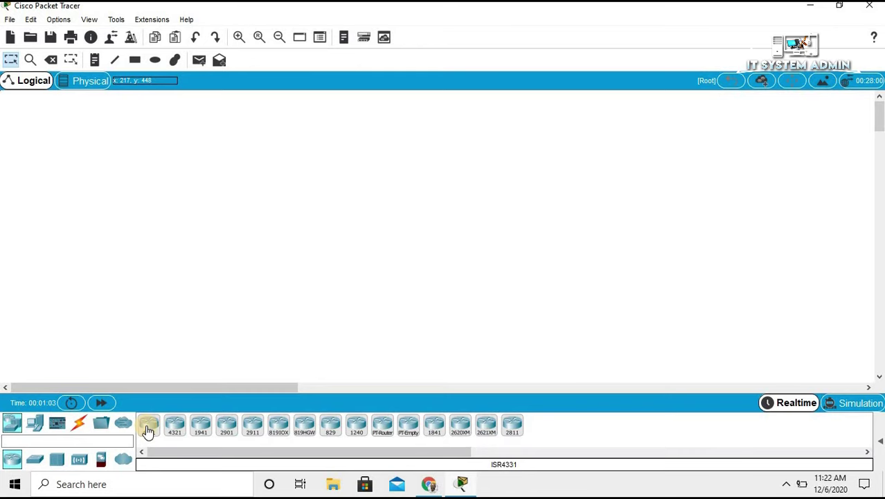
# Step: Close Packet Tracer and relaunch it from the PacketTracer7 Start tile
pyautogui.click(869, 6)
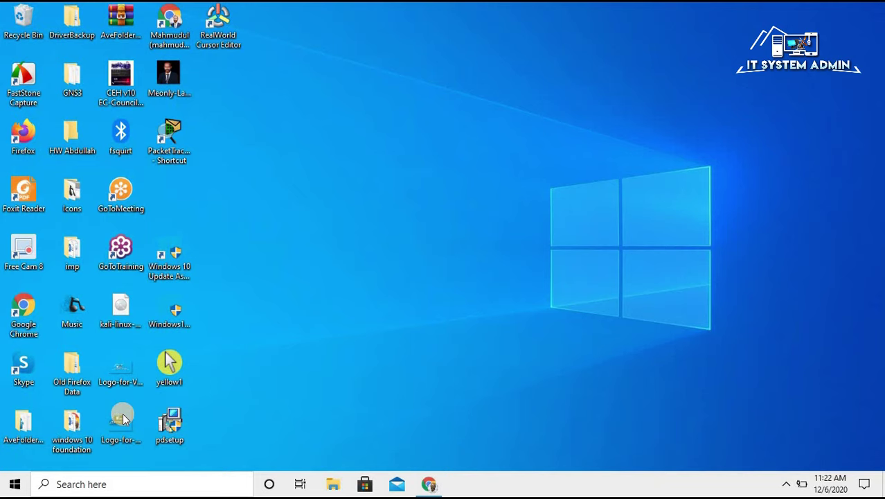
pyautogui.click(14, 483)
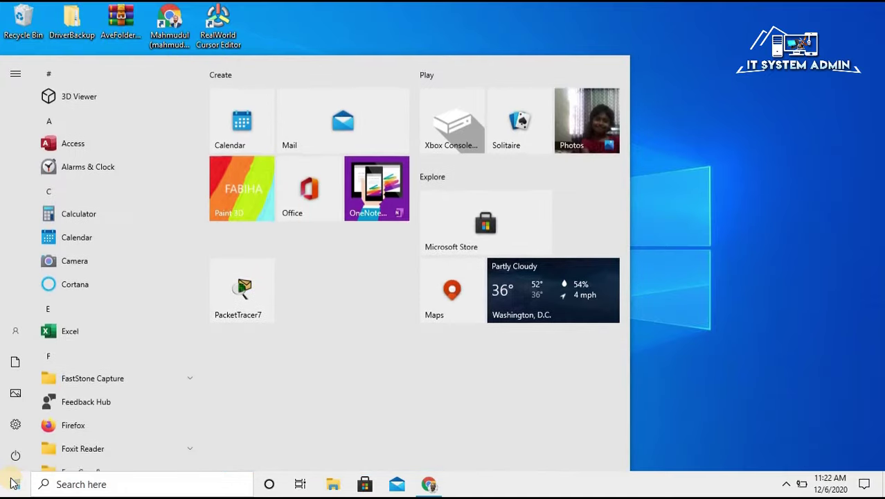
pyautogui.click(240, 293)
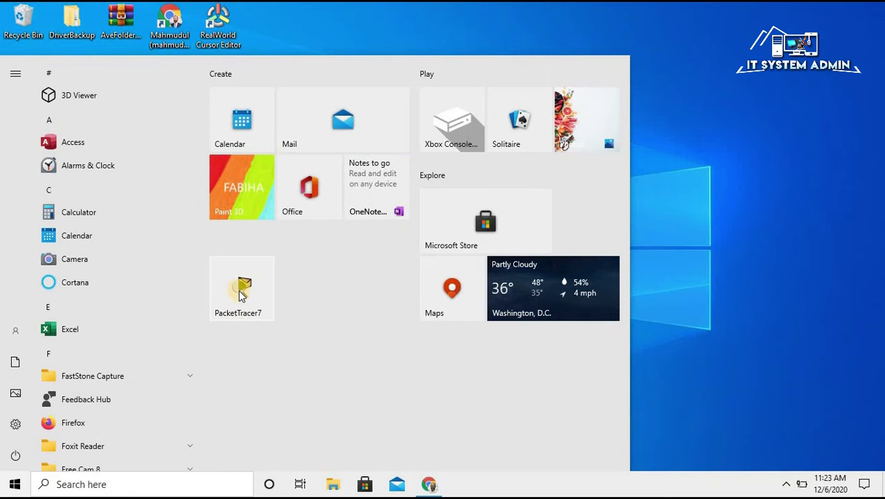
pyautogui.click(240, 293)
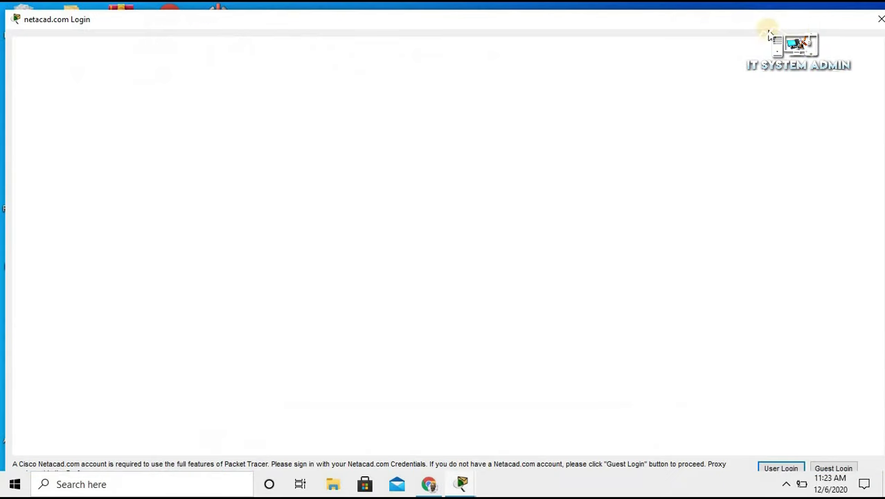
# Step: Close the netacad.com login, acknowledge Authentication Failed, and open Windows search
pyautogui.click(880, 20)
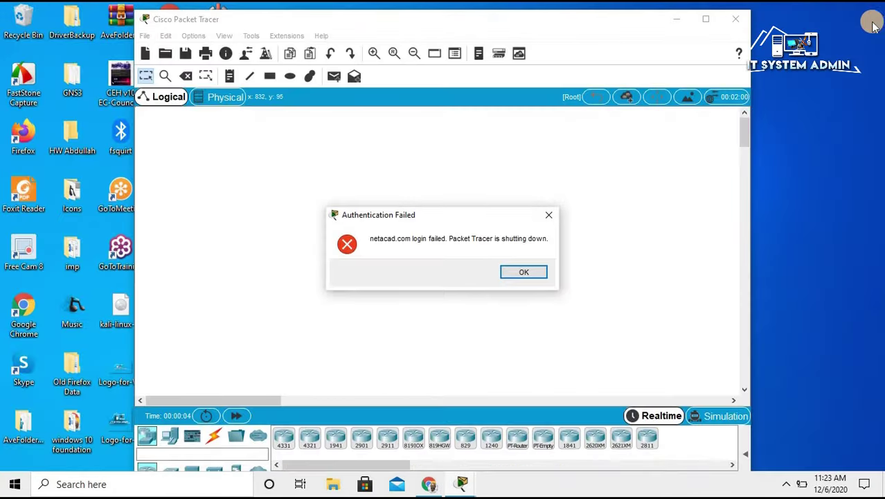
pyautogui.click(525, 270)
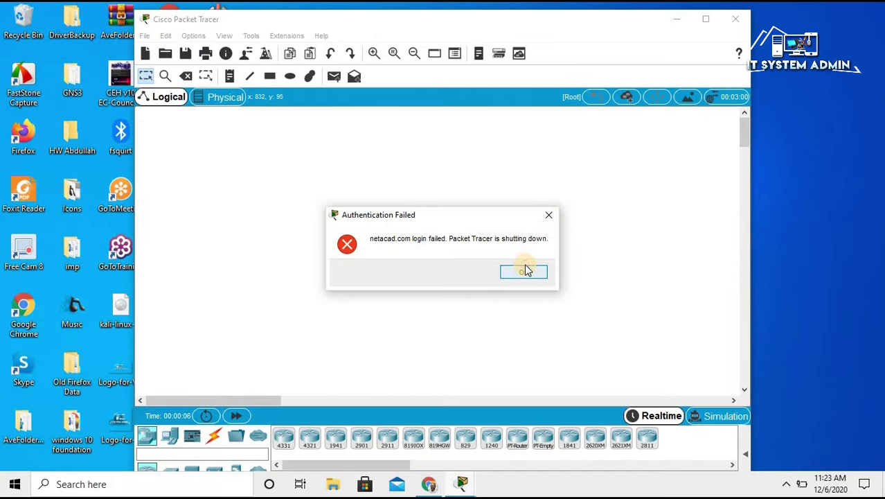
pyautogui.click(104, 483)
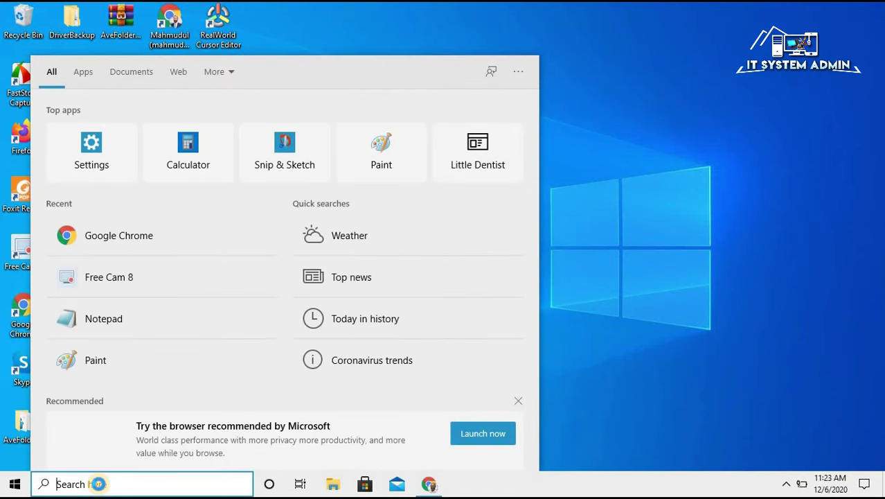
# Step: Search 'pack', launch PacketTracer7 - Shortcut, then close the login and acknowledge Authentication Failed
pyautogui.write('pack')
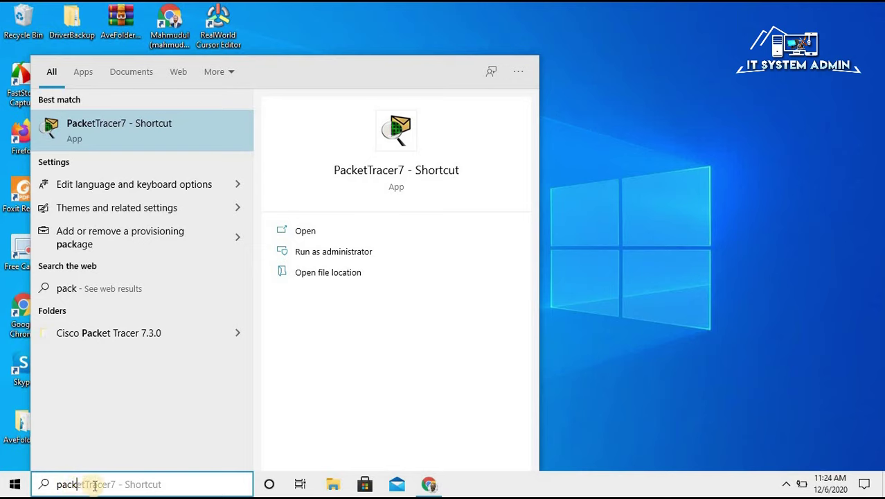
pyautogui.click(109, 128)
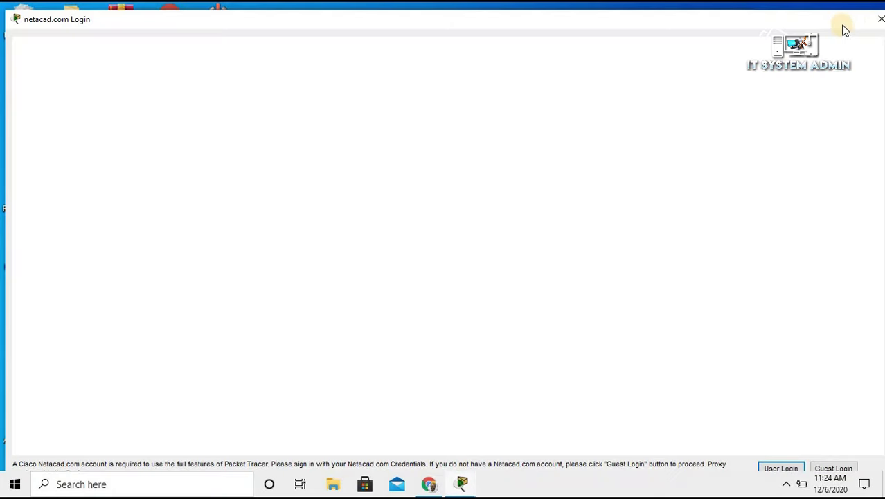
pyautogui.click(879, 19)
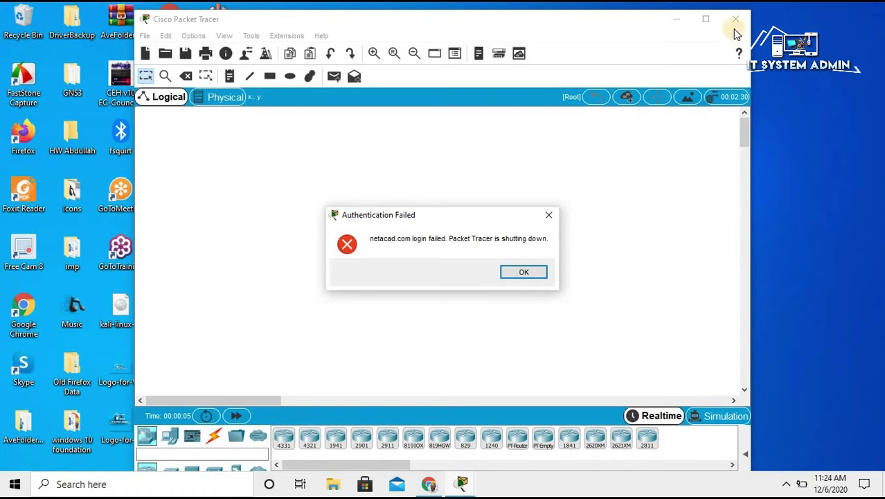
pyautogui.click(530, 273)
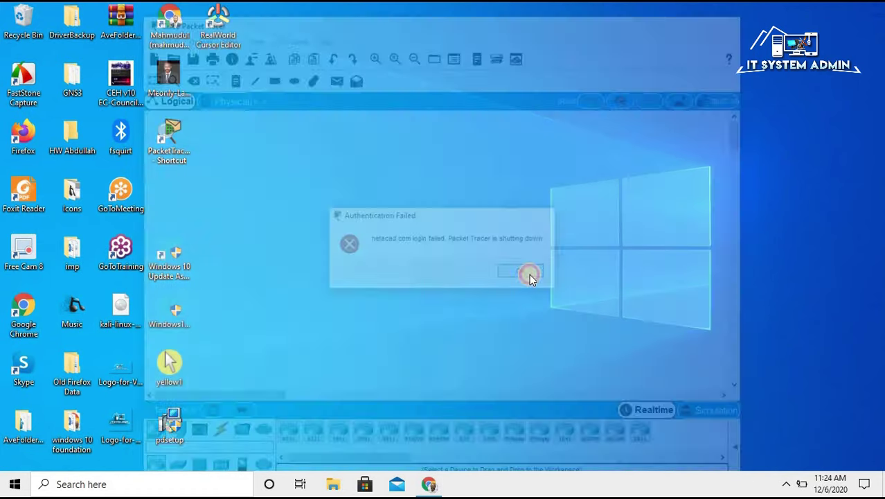